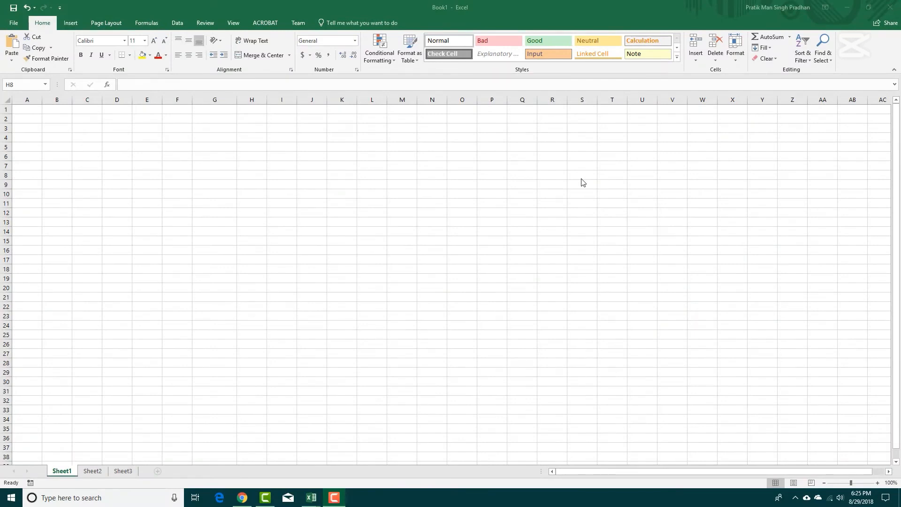
{"action": "left_click", "coordinate": [543, 193]}
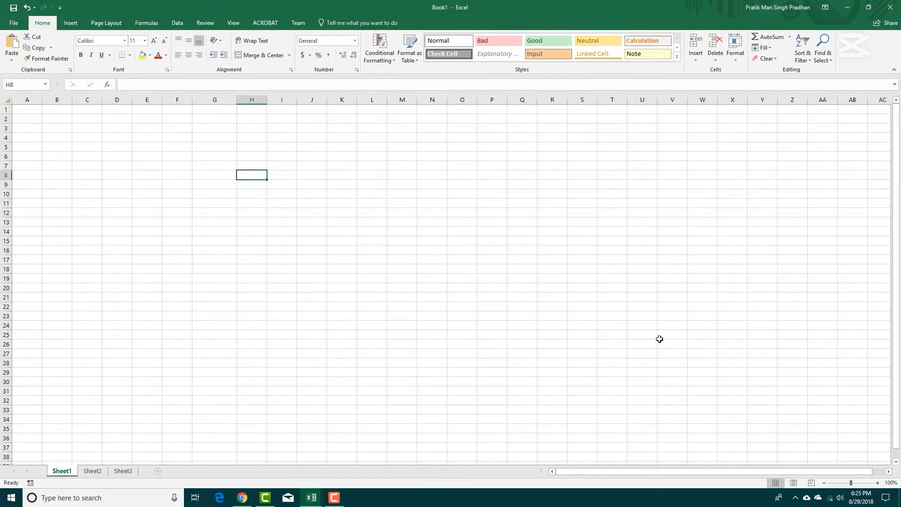
{"action": "left_click_drag", "start_coordinate": [27, 111], "coordinate": [421, 278]}
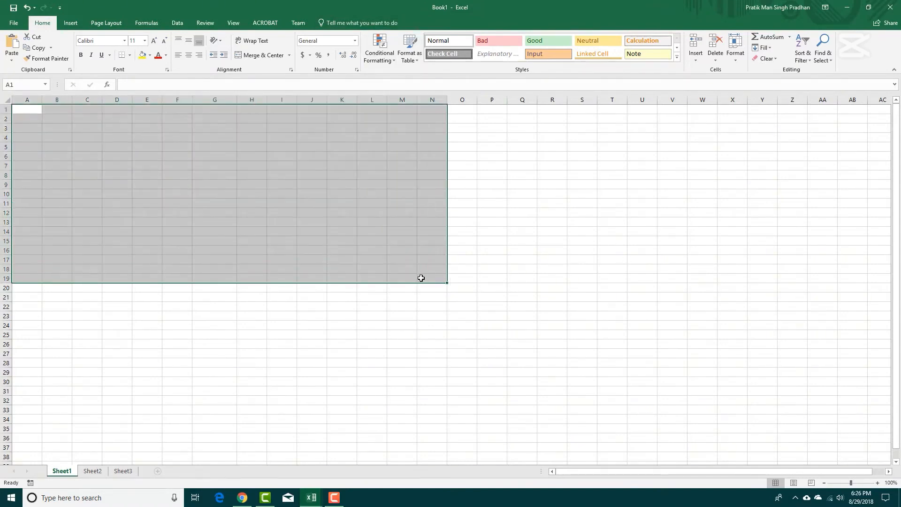
{"action": "left_click", "coordinate": [472, 241]}
{"action": "left_click", "coordinate": [36, 111]}
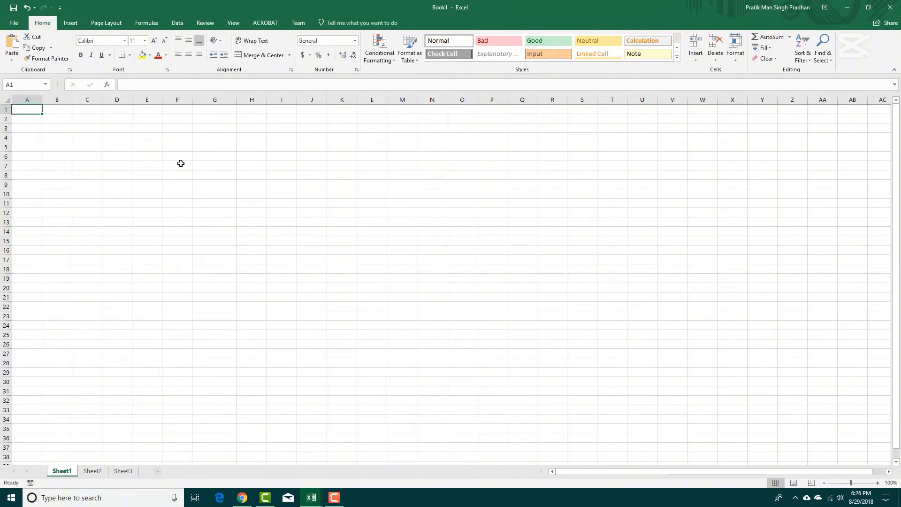
{"action": "left_click", "coordinate": [211, 183]}
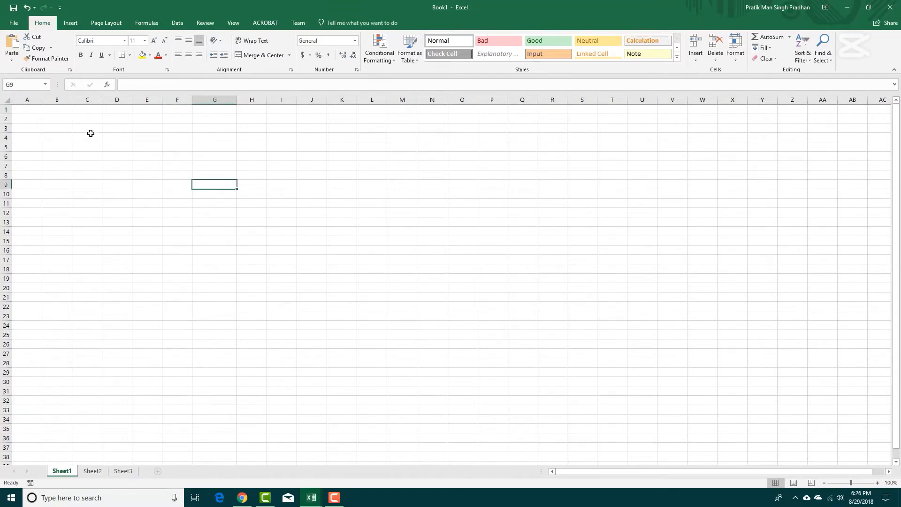
{"action": "left_click", "coordinate": [47, 118]}
{"action": "left_click", "coordinate": [26, 111]}
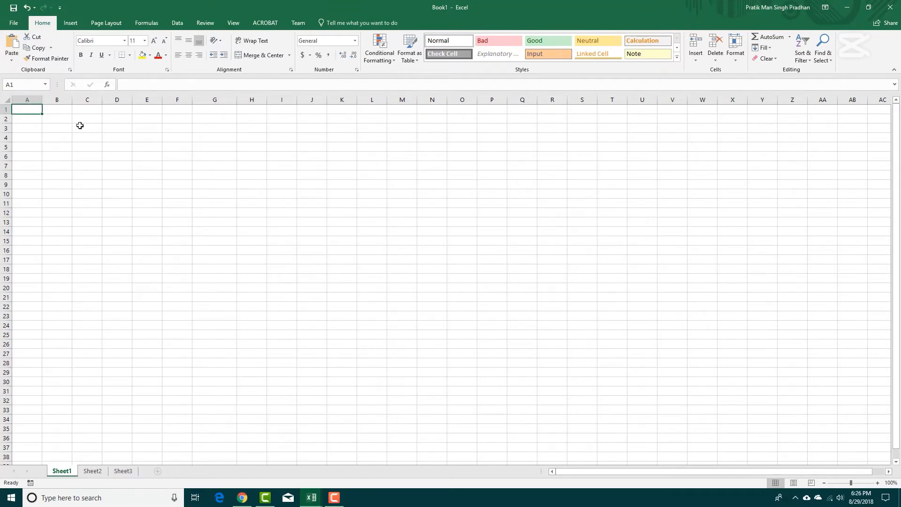
{"action": "left_click", "coordinate": [95, 156]}
{"action": "left_click", "coordinate": [26, 111]}
{"action": "left_click", "coordinate": [196, 146]}
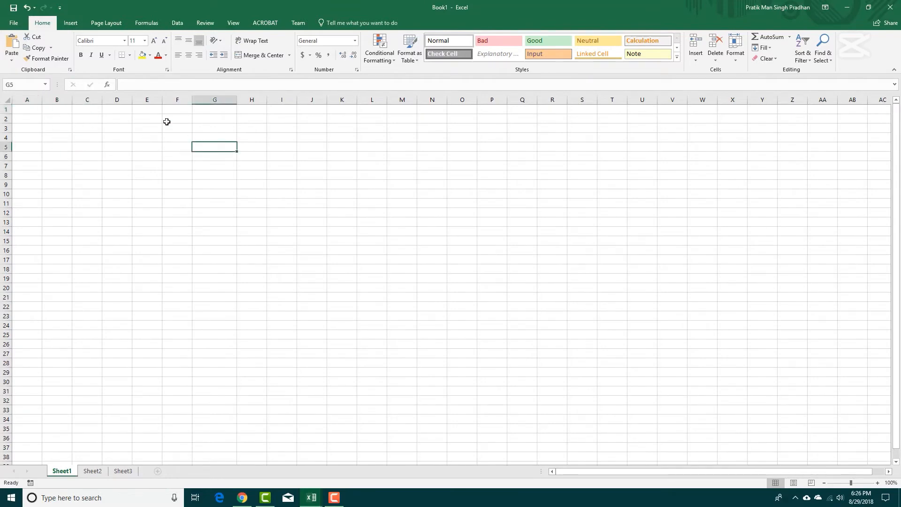
Enter the headers Console in A1 and Popularity in B1, and fit column B's width to its text.
{"action": "left_click", "coordinate": [38, 111]}
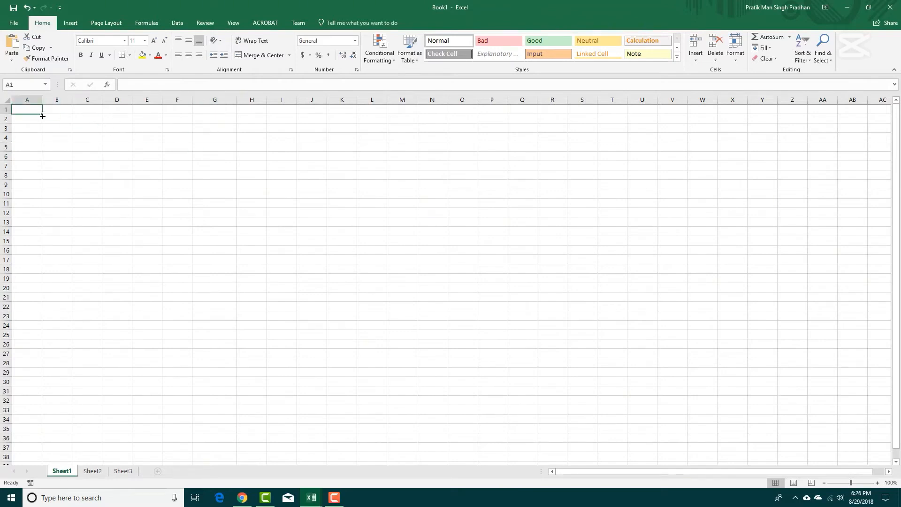
{"action": "type", "text": "Console"}
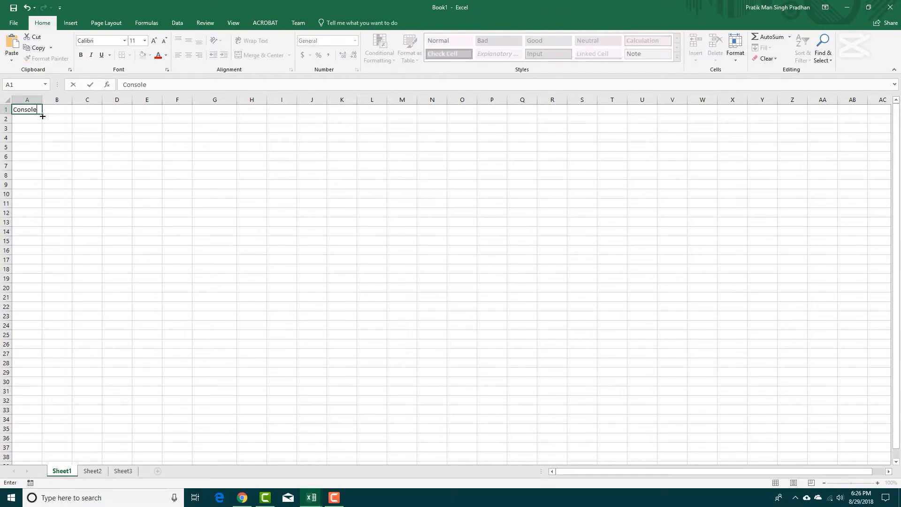
{"action": "key", "text": "Tab"}
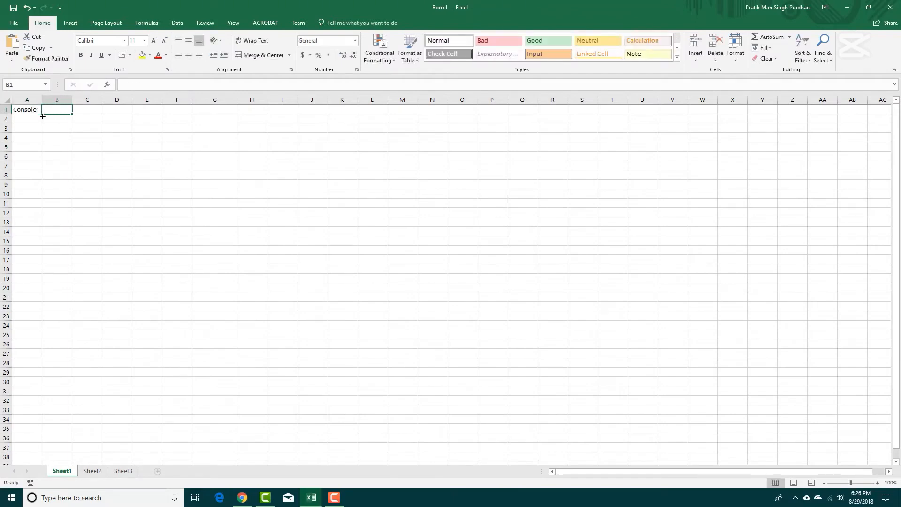
{"action": "type", "text": "Popularoty"}
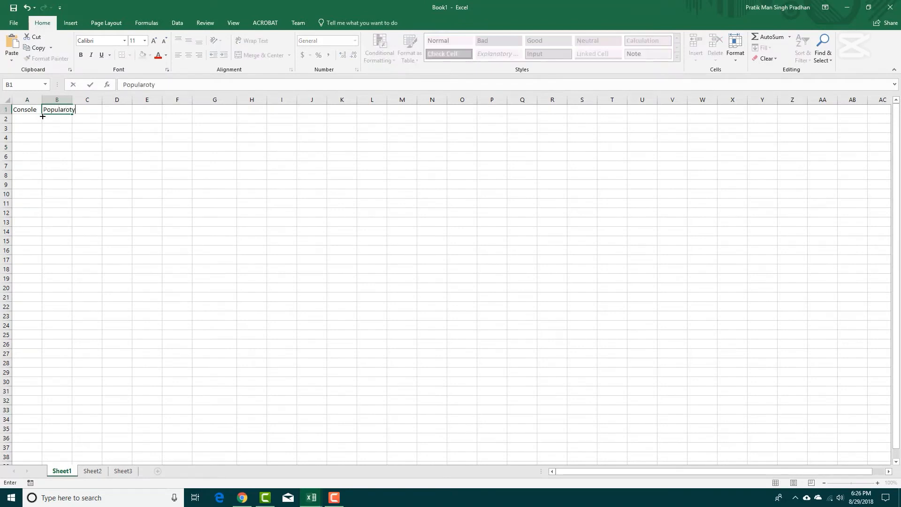
{"action": "key", "text": "Return"}
{"action": "key", "text": "Right"}
{"action": "key", "text": "Up"}
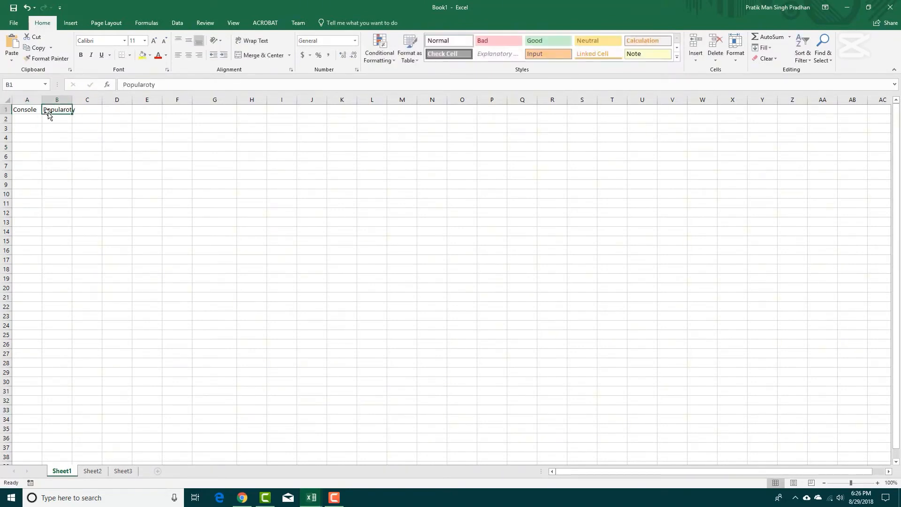
{"action": "type", "text": "Popu"}
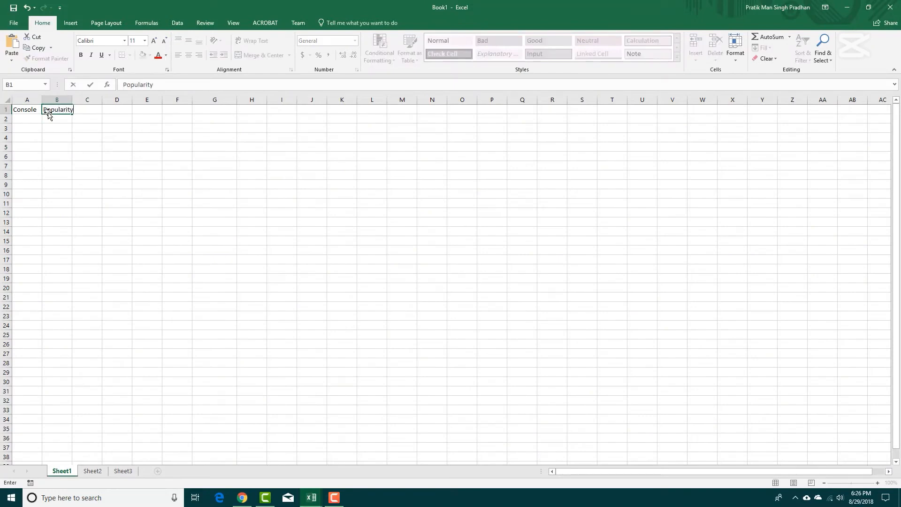
{"action": "left_click", "coordinate": [82, 137]}
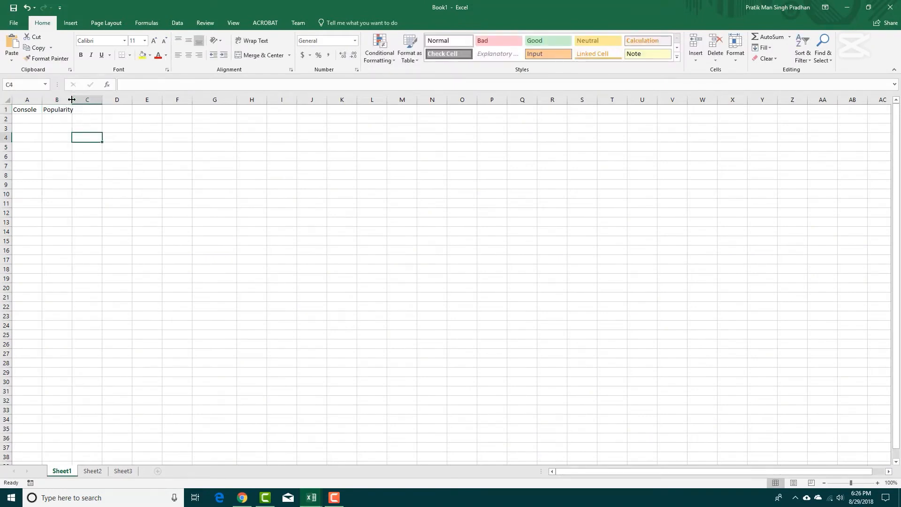
{"action": "double_click", "coordinate": [71, 100]}
List the consoles Nintendo, Sony and Microsoft in cells A2 to A4 below the Console header.
{"action": "left_click", "coordinate": [34, 111]}
{"action": "left_click", "coordinate": [37, 118]}
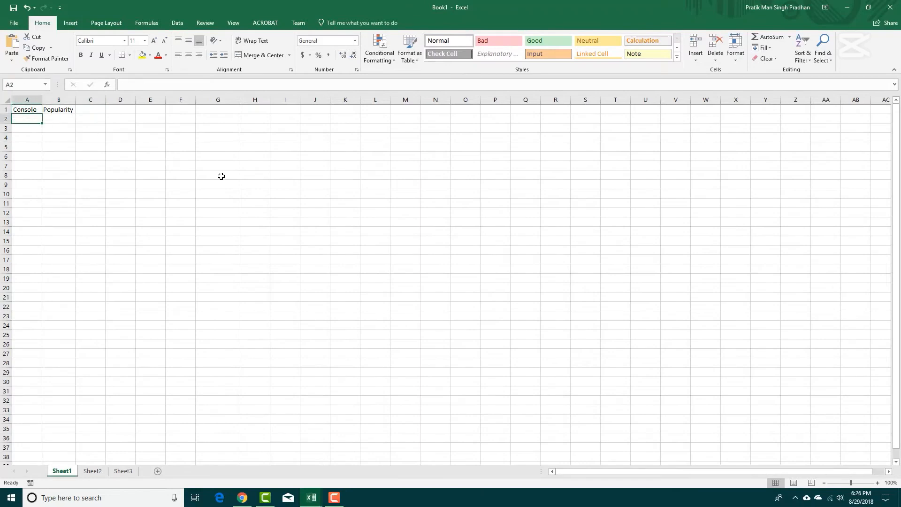
{"action": "type", "text": "N"}
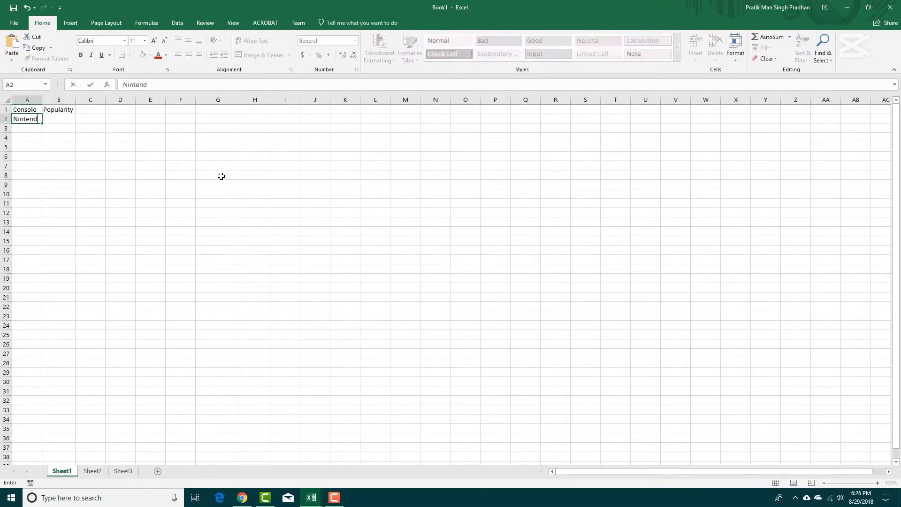
{"action": "type", "text": "intendo"}
{"action": "left_click", "coordinate": [38, 132]}
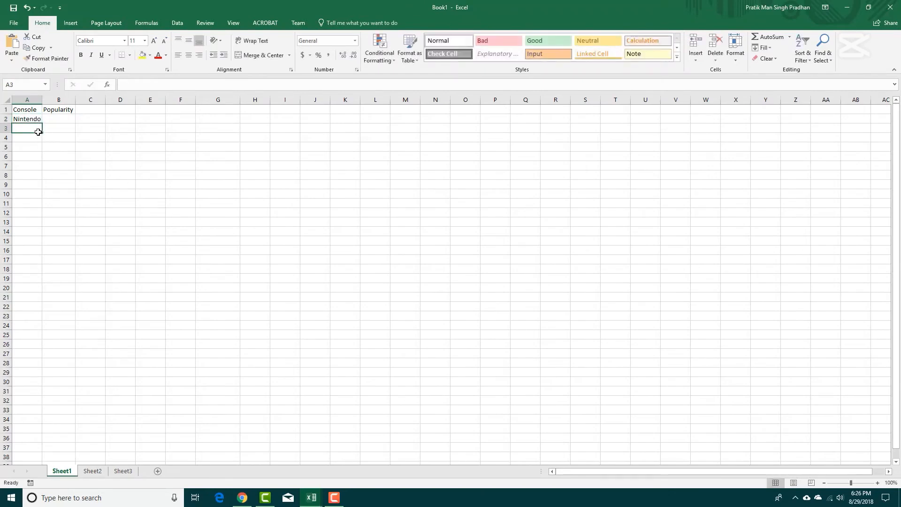
{"action": "type", "text": "Sony"}
{"action": "key", "text": "Return"}
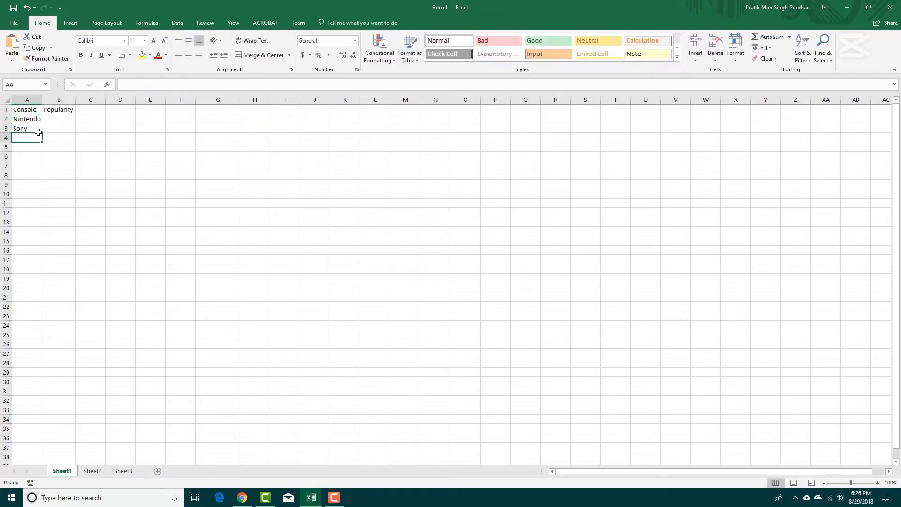
{"action": "type", "text": "Microsoft"}
{"action": "key", "text": "Tab"}
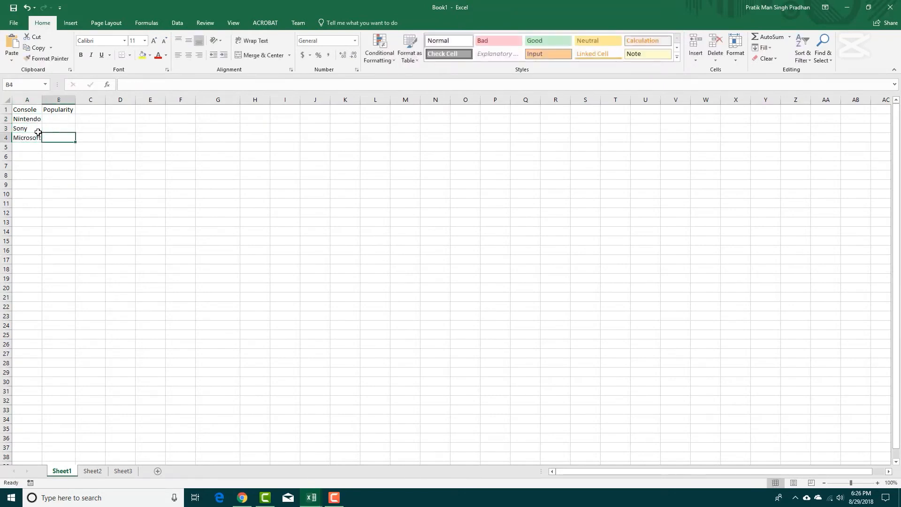
Fill the Popularity column with High for Nintendo, Very High for Sony and Normal for Microsoft.
{"action": "key", "text": "Up"}
{"action": "key", "text": "Up"}
{"action": "type", "text": "Hig"}
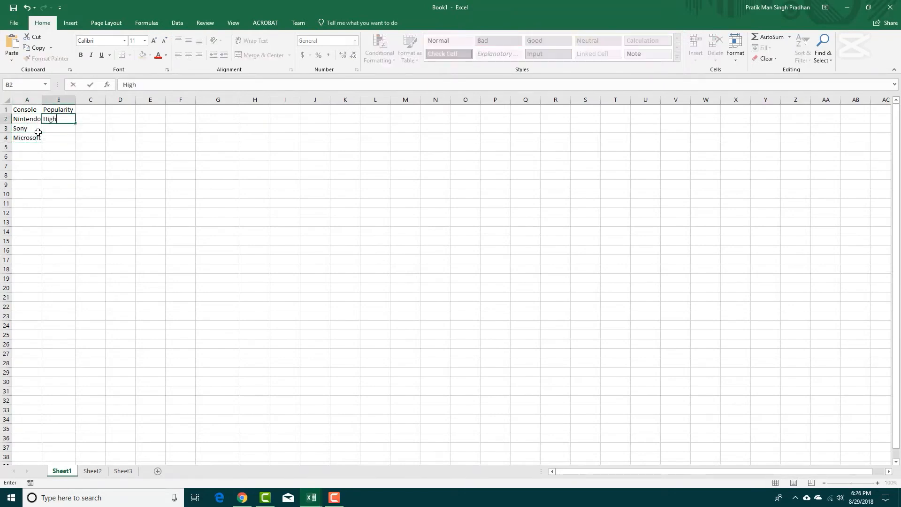
{"action": "type", "text": "h"}
{"action": "key", "text": "Return"}
{"action": "type", "text": "Very "}
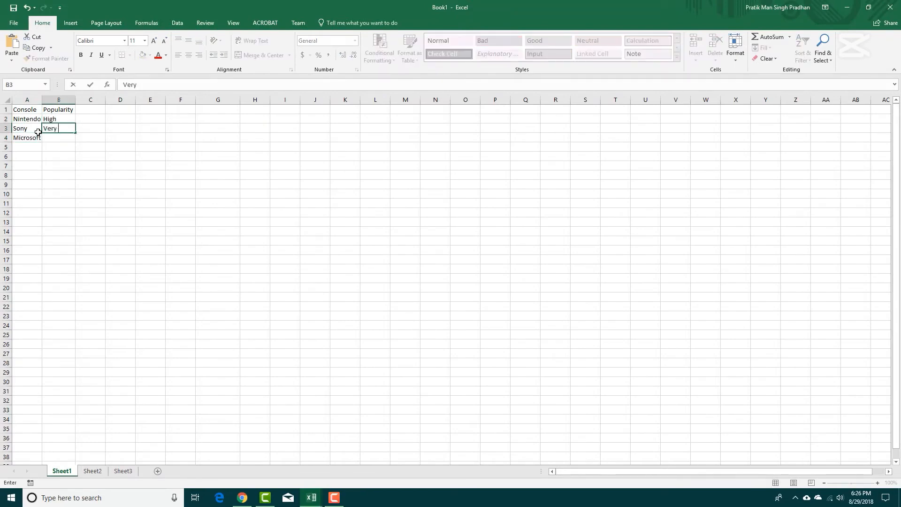
{"action": "type", "text": "High"}
{"action": "key", "text": "Return"}
{"action": "type", "text": "Normal"}
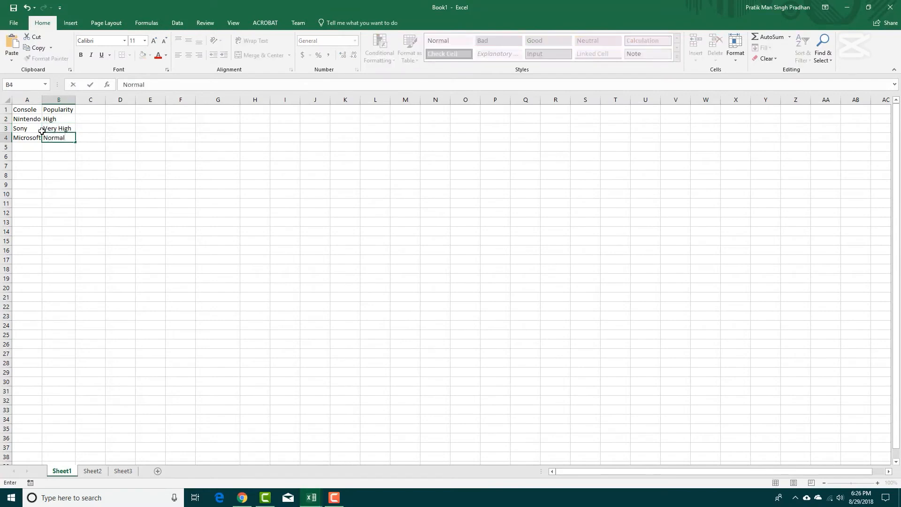
{"action": "left_click", "coordinate": [156, 153]}
Make the Console and Popularity headers in A1:B1 bold.
{"action": "left_click_drag", "start_coordinate": [47, 113], "coordinate": [18, 110]}
{"action": "left_click", "coordinate": [81, 55]}
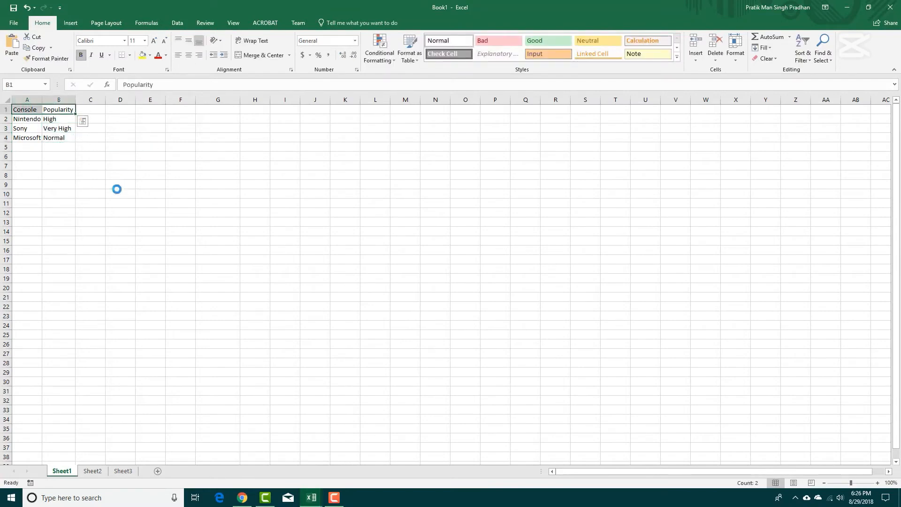
{"action": "left_click", "coordinate": [115, 157]}
{"action": "left_click", "coordinate": [56, 116]}
{"action": "left_click", "coordinate": [109, 162]}
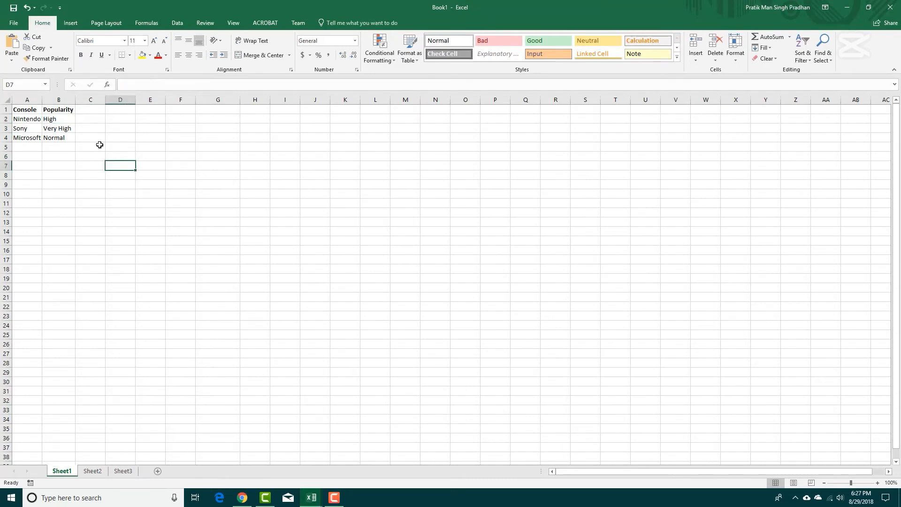
{"action": "left_click_drag", "start_coordinate": [93, 155], "coordinate": [24, 106]}
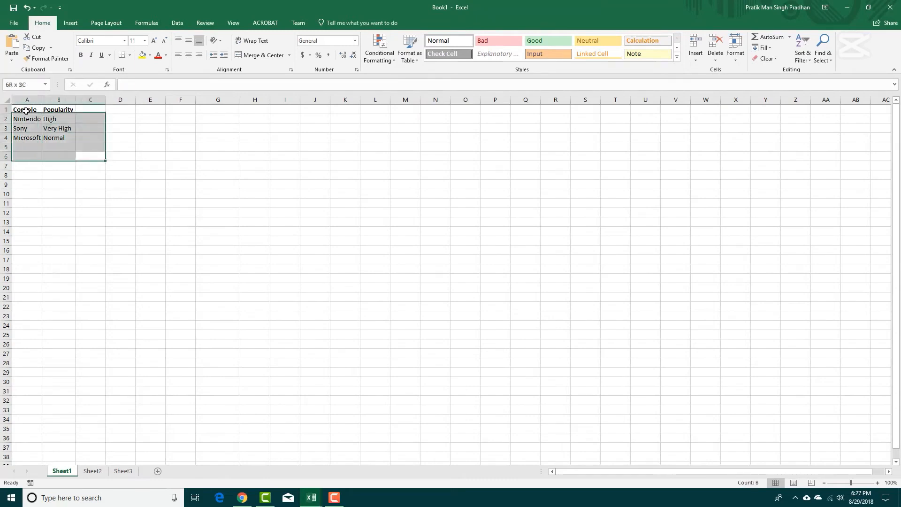
{"action": "left_click", "coordinate": [86, 164]}
{"action": "left_click", "coordinate": [60, 126]}
{"action": "left_click", "coordinate": [52, 138]}
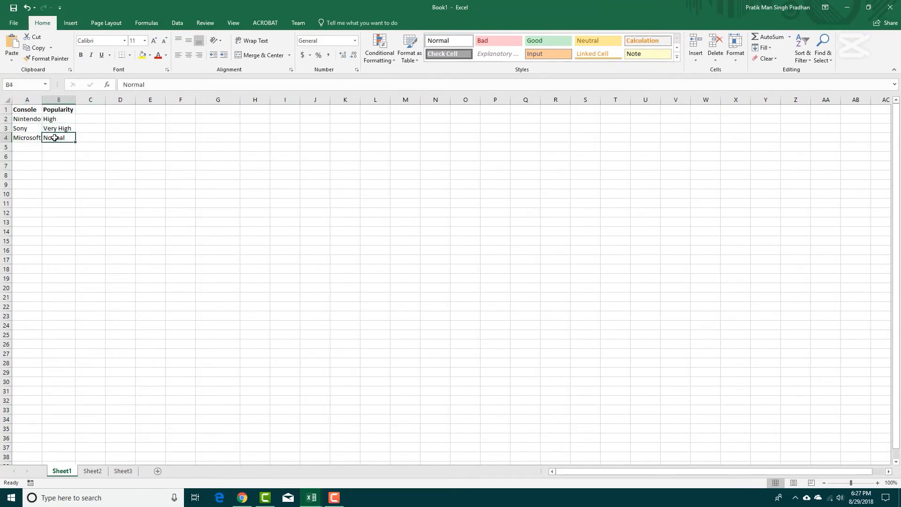
{"action": "left_click", "coordinate": [118, 190]}
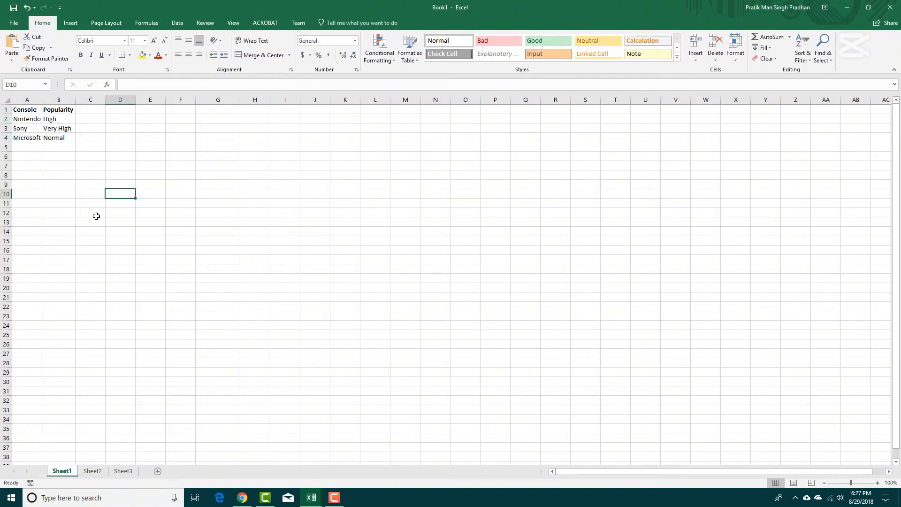
Examine the rows and columns beyond the table, and the formula bar for cells F7, B2 and F5.
{"action": "scroll", "coordinate": [97, 215], "scroll_direction": "down", "scroll_amount": 17}
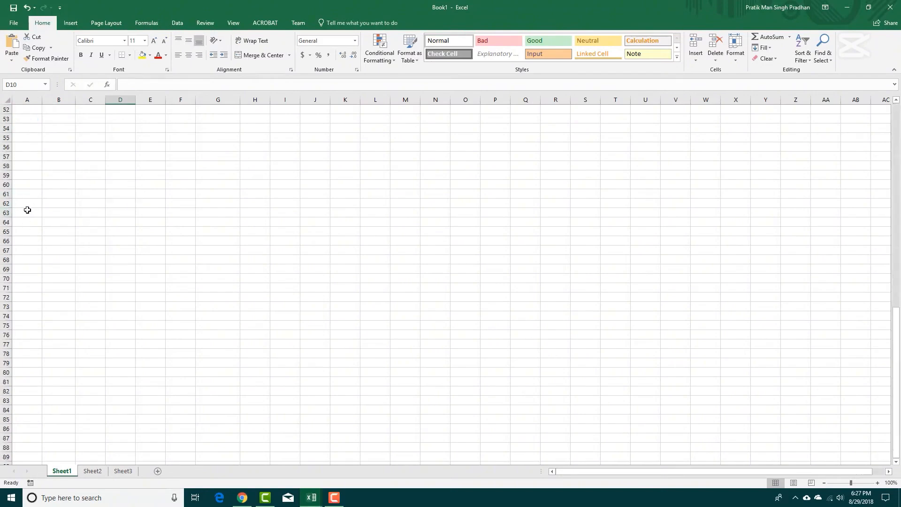
{"action": "scroll", "coordinate": [33, 209], "scroll_direction": "up", "scroll_amount": 17}
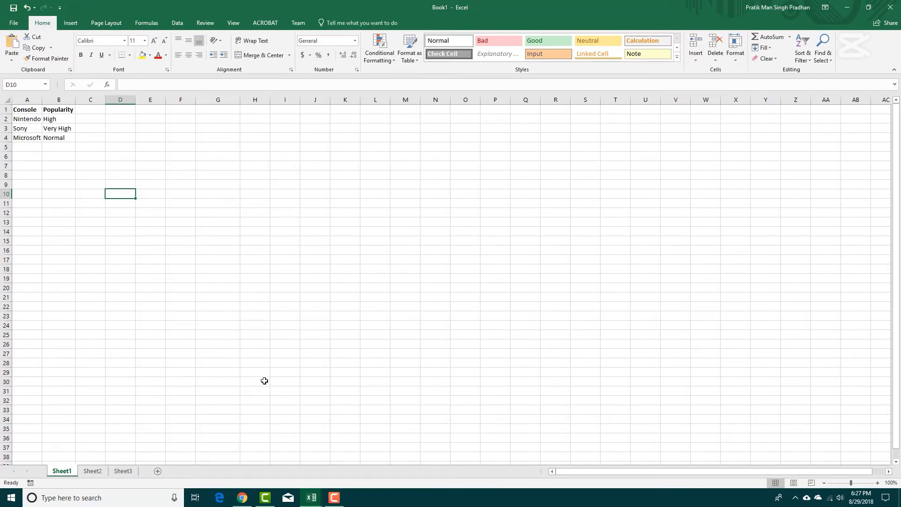
{"action": "left_click_drag", "start_coordinate": [615, 473], "coordinate": [628, 471]}
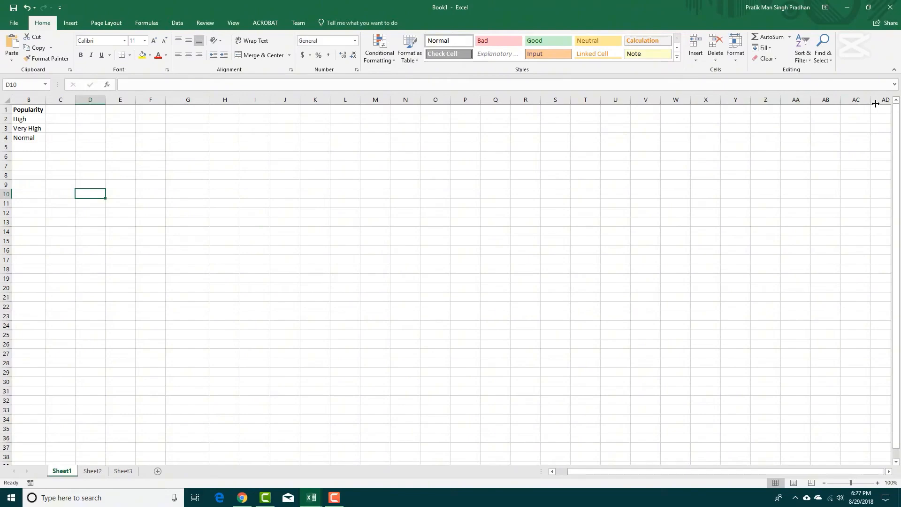
{"action": "left_click", "coordinate": [144, 166]}
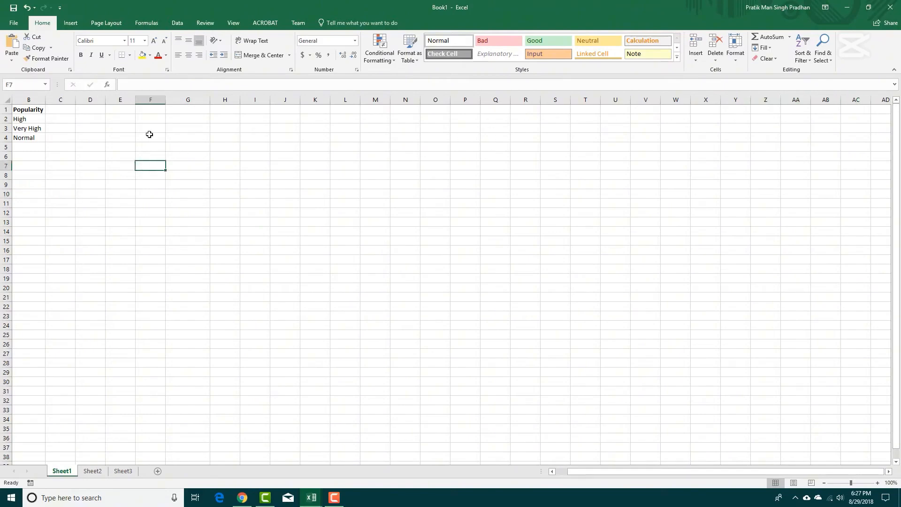
{"action": "left_click", "coordinate": [153, 84]}
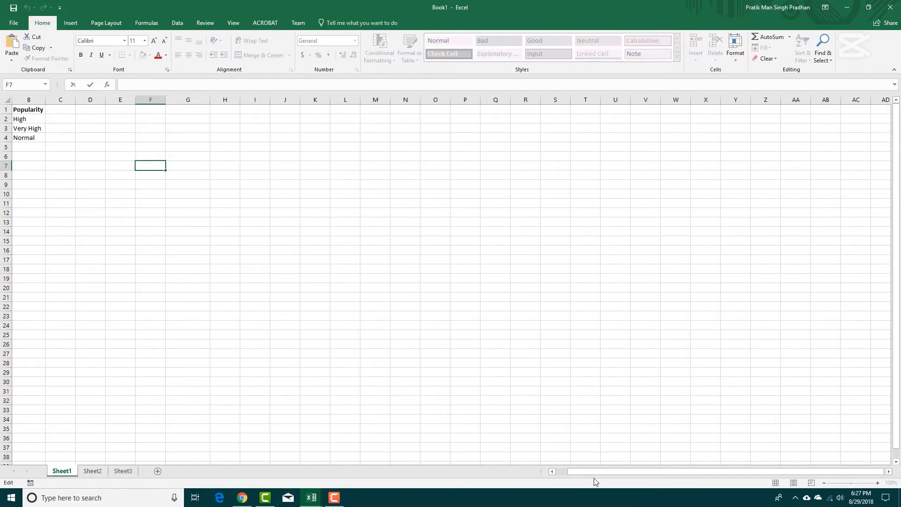
{"action": "left_click_drag", "start_coordinate": [594, 471], "coordinate": [582, 472]}
{"action": "left_click", "coordinate": [73, 120]}
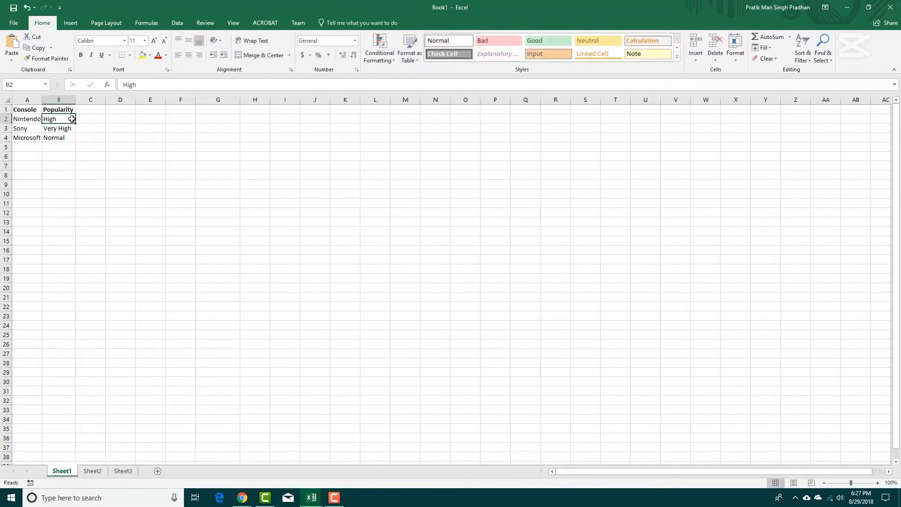
{"action": "left_click", "coordinate": [140, 84]}
{"action": "left_click", "coordinate": [177, 145]}
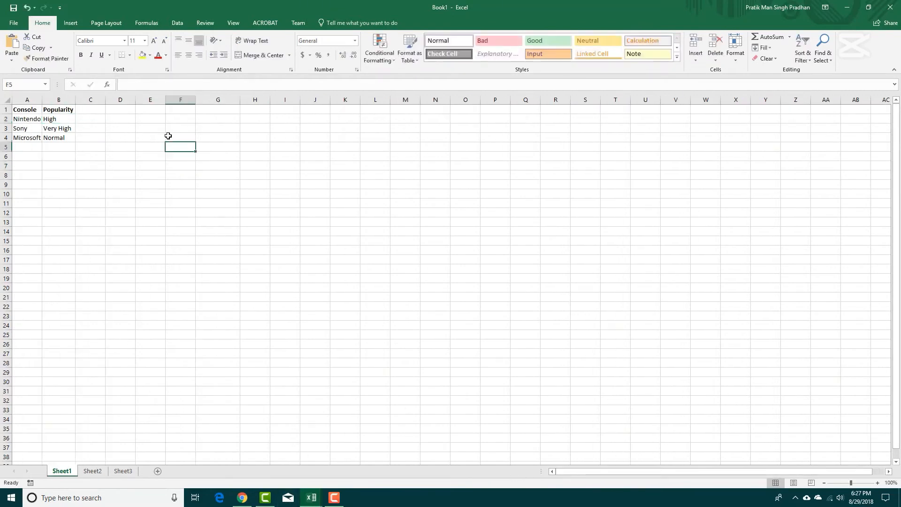
{"action": "left_click", "coordinate": [141, 87]}
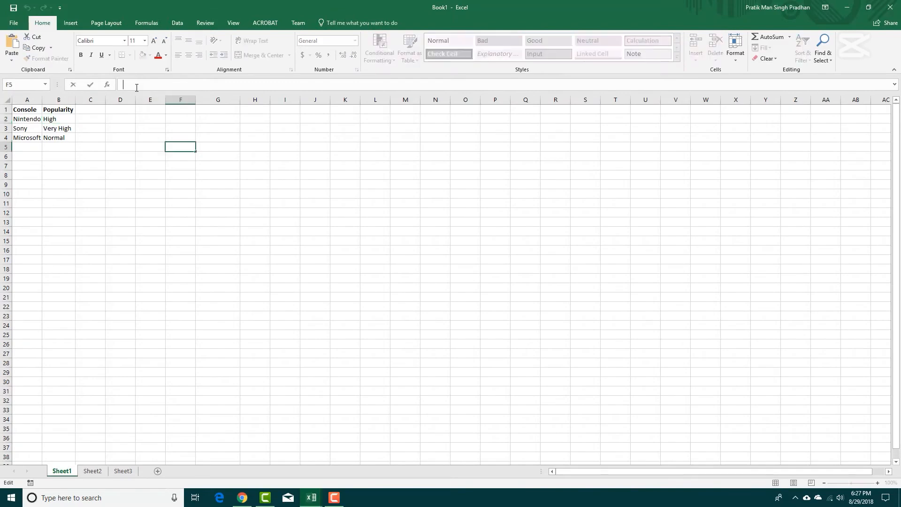
Make the Console and Popularity headers in A1:B1 italic and underlined with a red font.
{"action": "left_click_drag", "start_coordinate": [60, 110], "coordinate": [28, 110]}
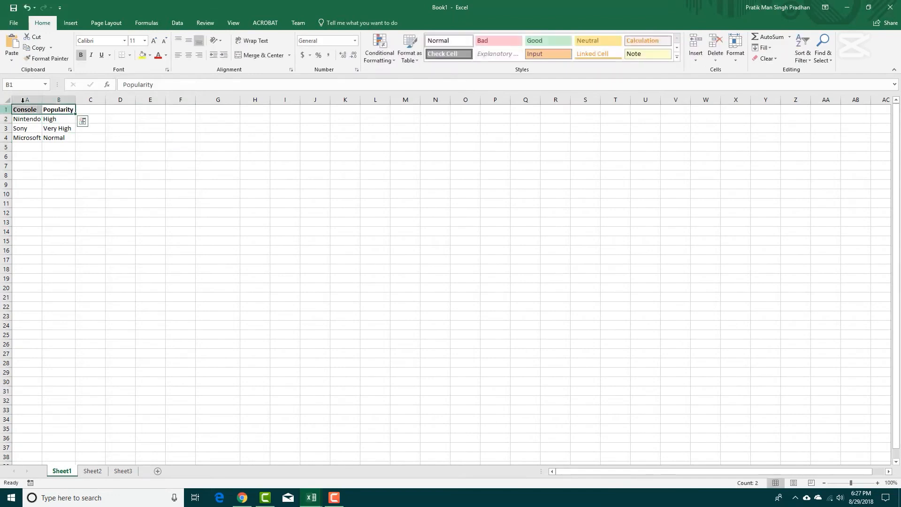
{"action": "left_click", "coordinate": [92, 56]}
{"action": "left_click", "coordinate": [101, 55]}
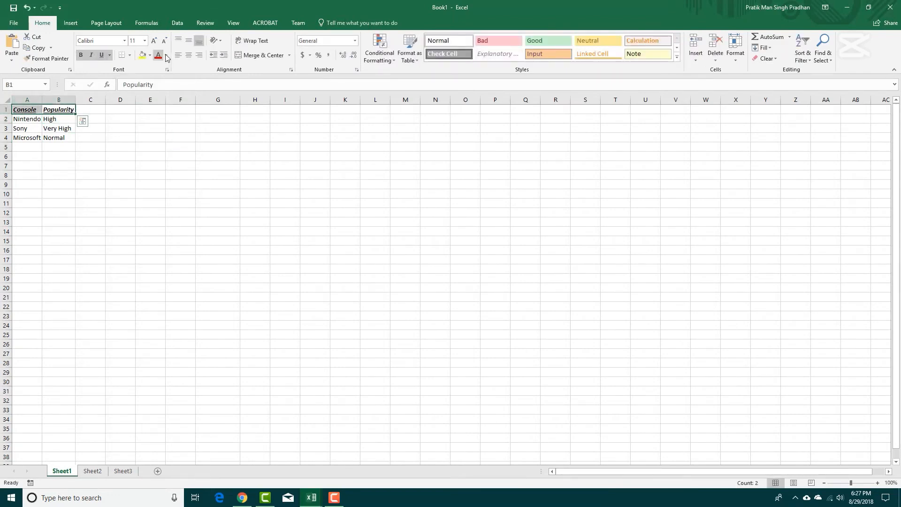
{"action": "left_click", "coordinate": [158, 56]}
{"action": "left_click", "coordinate": [153, 155]}
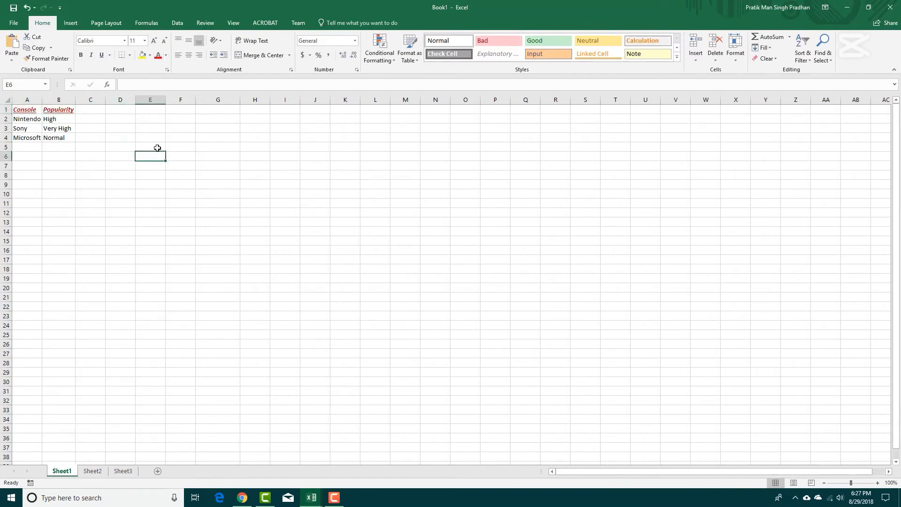
Apply the Input and Linked Cell styles to the Console and Popularity headers in A1:B1.
{"action": "left_click_drag", "start_coordinate": [49, 110], "coordinate": [19, 110]}
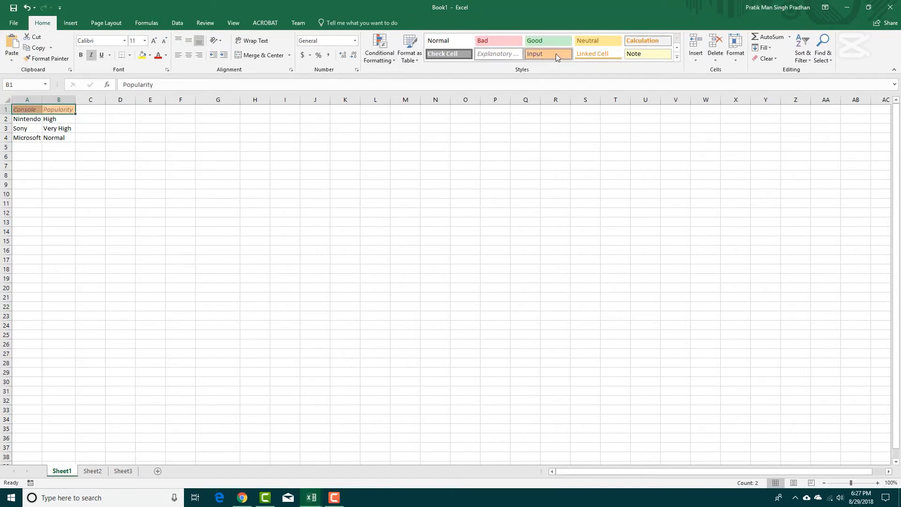
{"action": "left_click", "coordinate": [598, 43]}
{"action": "left_click", "coordinate": [207, 165]}
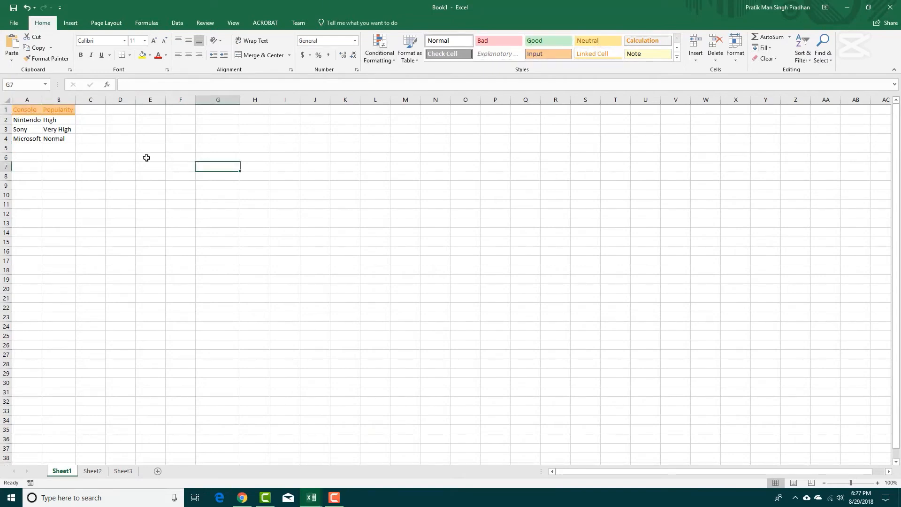
{"action": "left_click_drag", "start_coordinate": [68, 110], "coordinate": [29, 108]}
{"action": "left_click", "coordinate": [596, 53]}
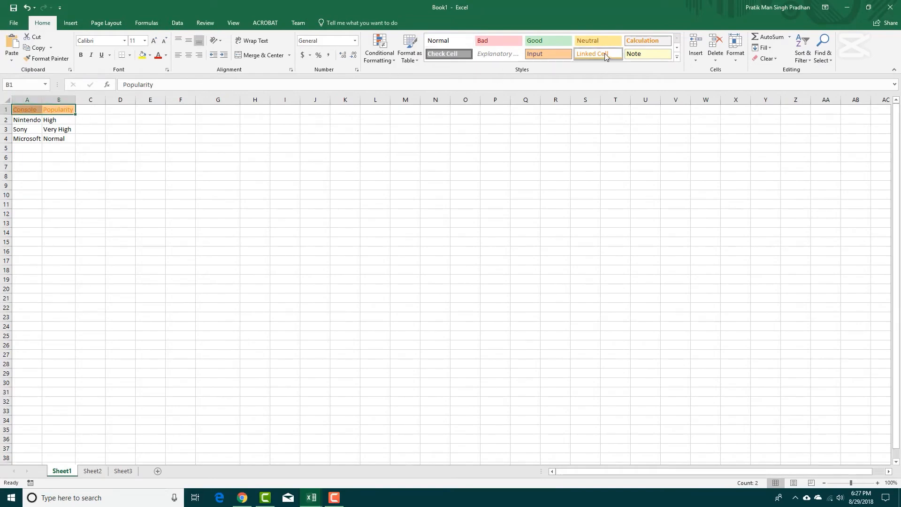
{"action": "left_click", "coordinate": [314, 167]}
Restyle the headers in A1:B1 with the Bad and Explanatory Text cell styles.
{"action": "left_click_drag", "start_coordinate": [61, 110], "coordinate": [28, 109]}
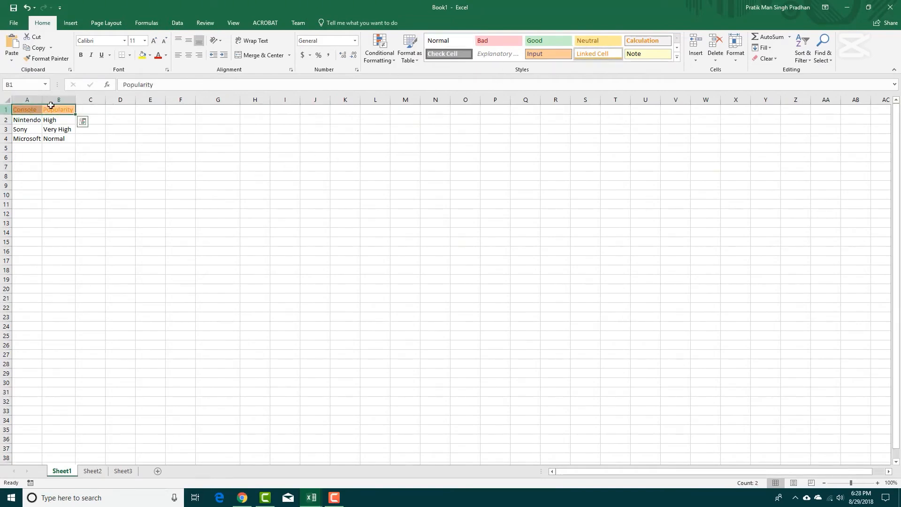
{"action": "left_click", "coordinate": [497, 55]}
{"action": "left_click", "coordinate": [455, 129]}
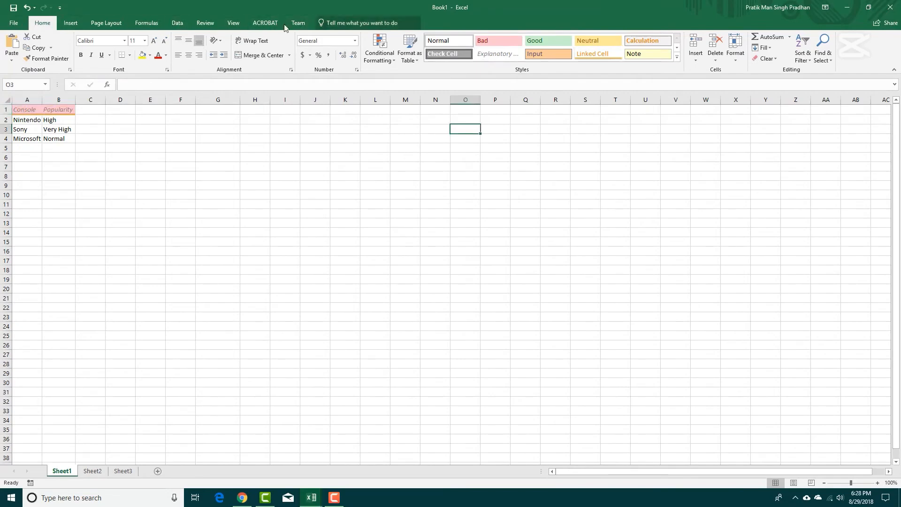
Look through the available insert, page layout, formula, data, review and view commands.
{"action": "left_click", "coordinate": [68, 26]}
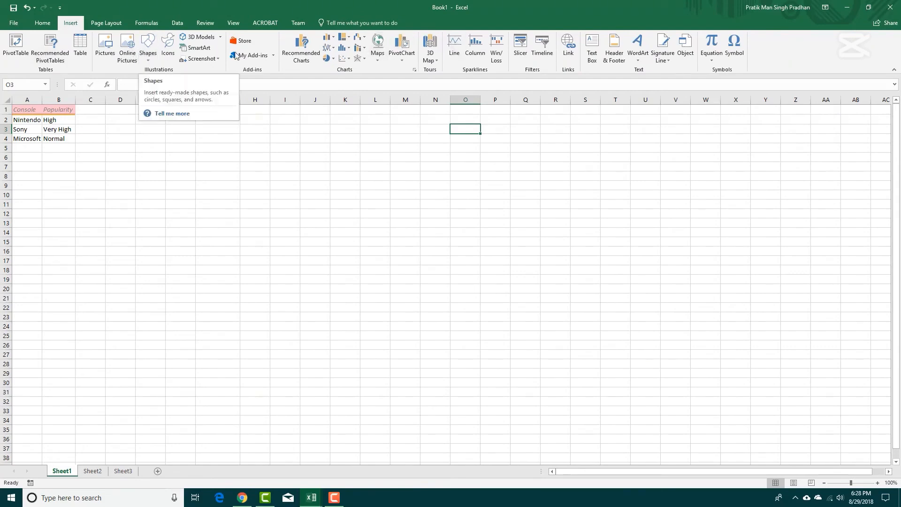
{"action": "left_click", "coordinate": [120, 23]}
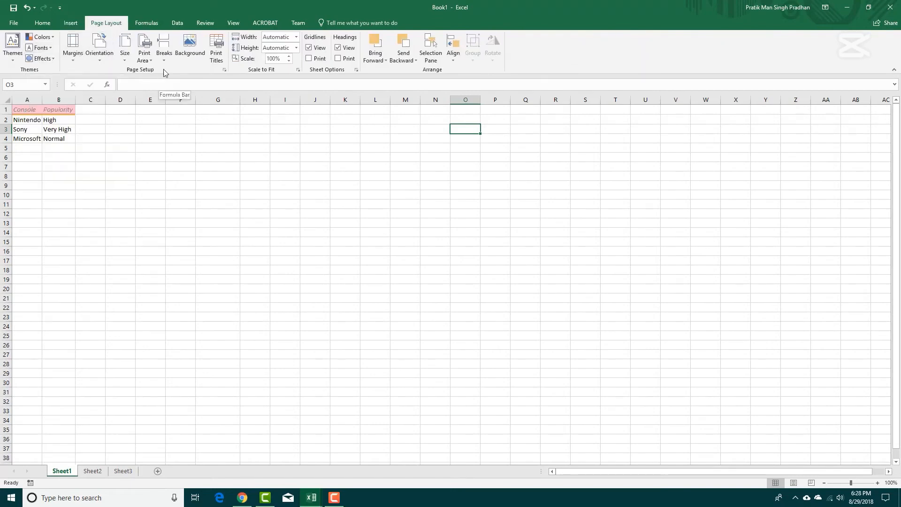
{"action": "left_click", "coordinate": [153, 28]}
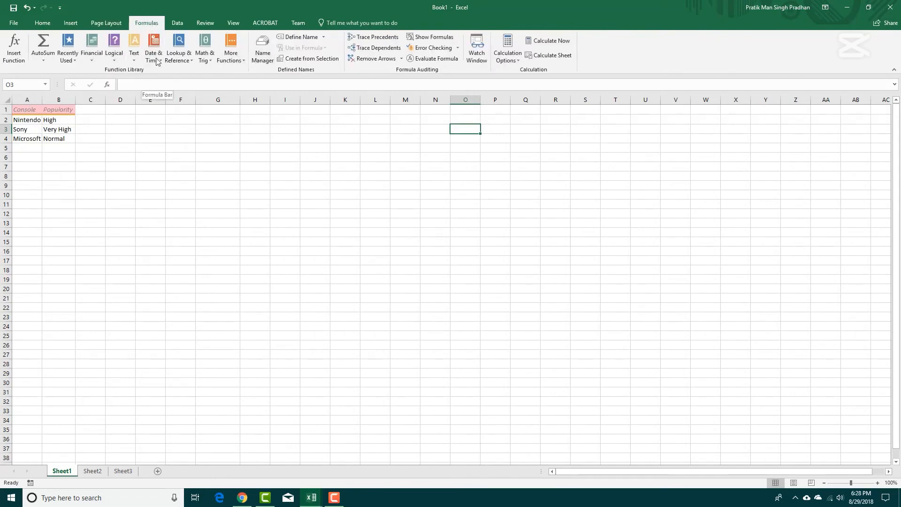
{"action": "left_click", "coordinate": [177, 22]}
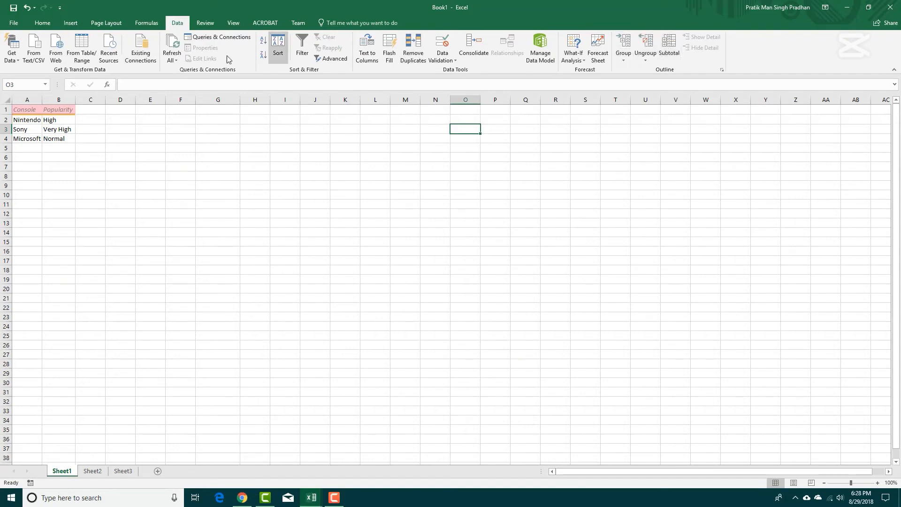
{"action": "left_click", "coordinate": [205, 23]}
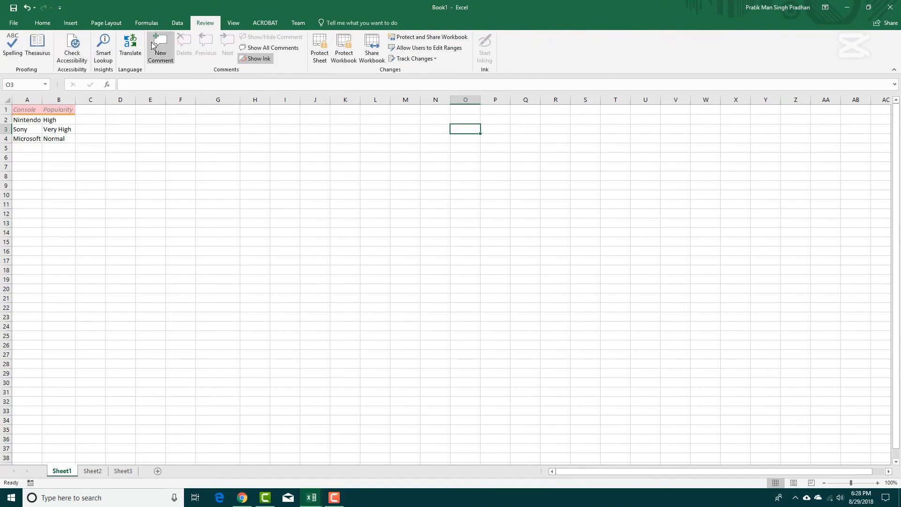
{"action": "left_click", "coordinate": [239, 24]}
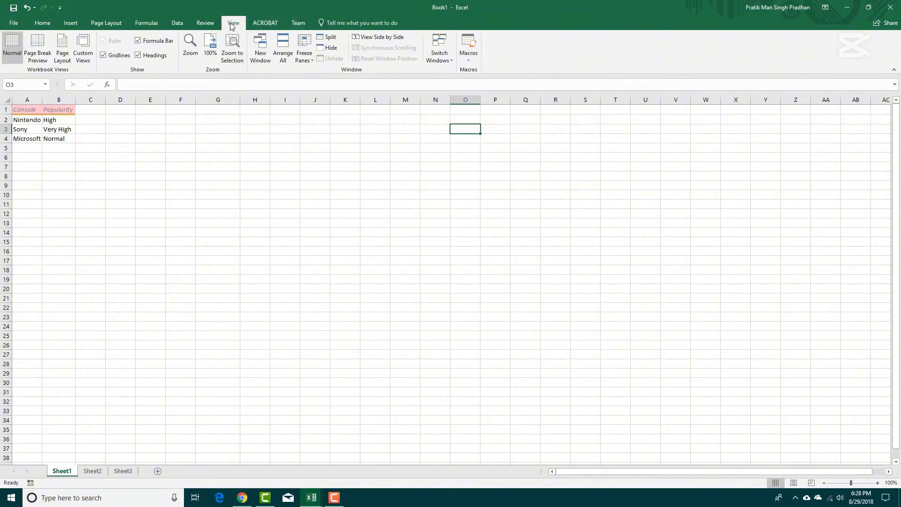
Examine the workbook's file information and file commands, and return to the worksheet.
{"action": "left_click", "coordinate": [13, 22]}
{"action": "left_click", "coordinate": [19, 19]}
{"action": "left_click", "coordinate": [14, 23]}
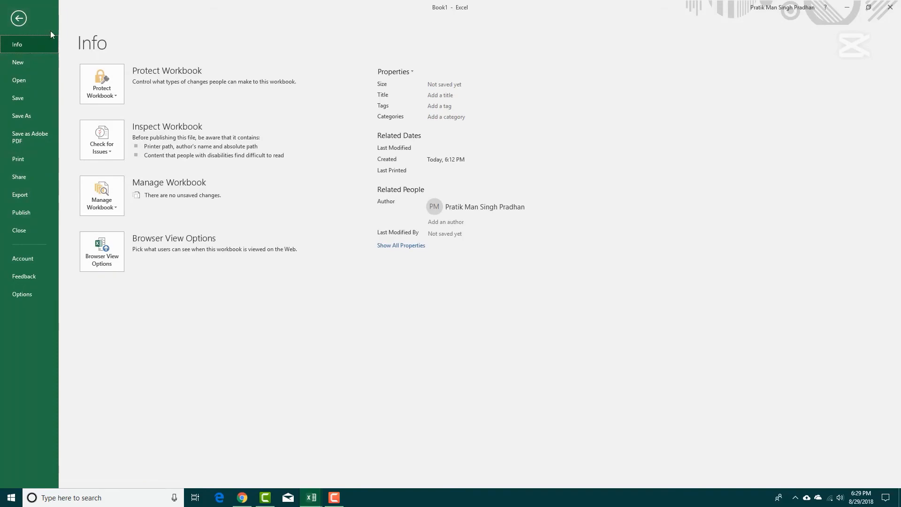
{"action": "left_click", "coordinate": [18, 18]}
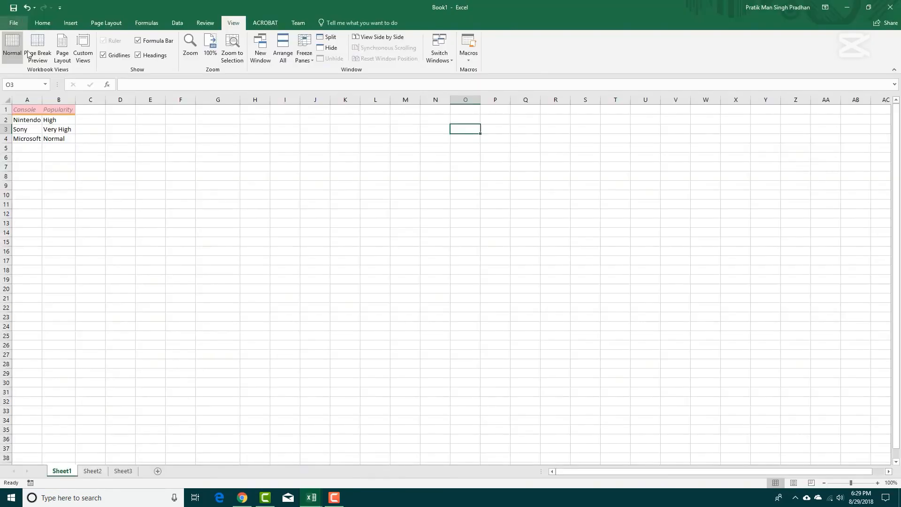
{"action": "left_click", "coordinate": [131, 174]}
{"action": "left_click", "coordinate": [144, 161]}
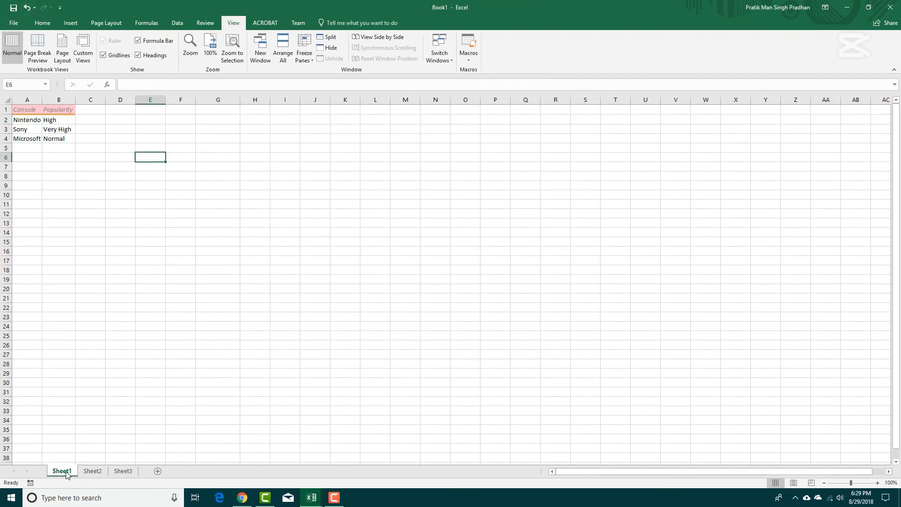
View Sheet2 and Sheet3, and add a new worksheet after Sheet3.
{"action": "left_click", "coordinate": [91, 471]}
{"action": "left_click", "coordinate": [123, 471]}
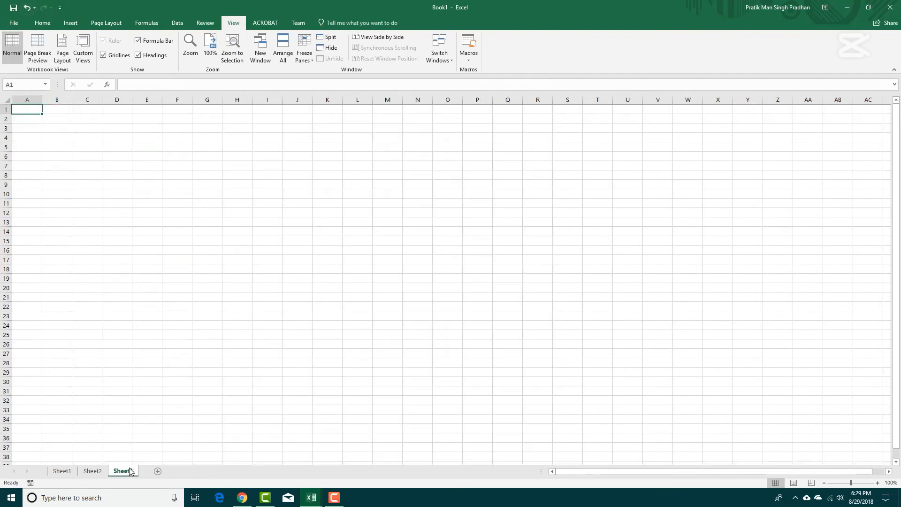
{"action": "left_click", "coordinate": [158, 471]}
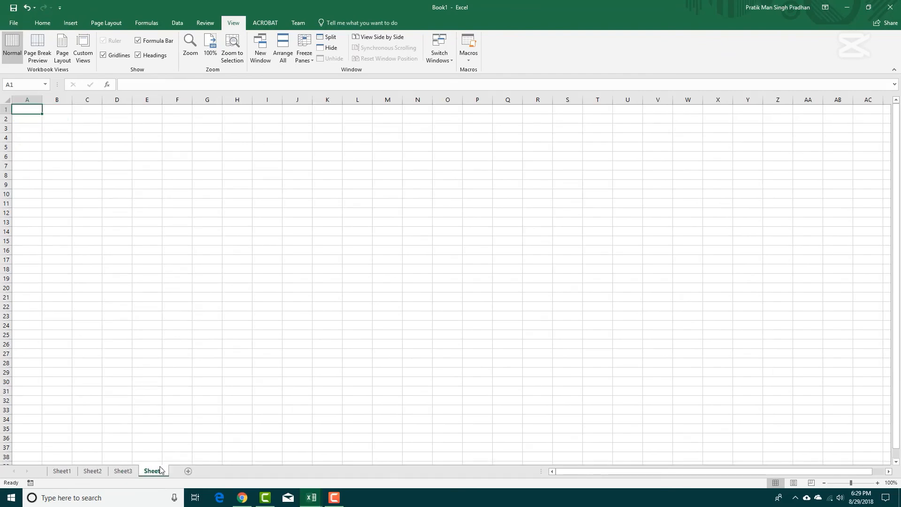
Return to the console table on Sheet1 and set the zoom level to 86%.
{"action": "left_click", "coordinate": [61, 471]}
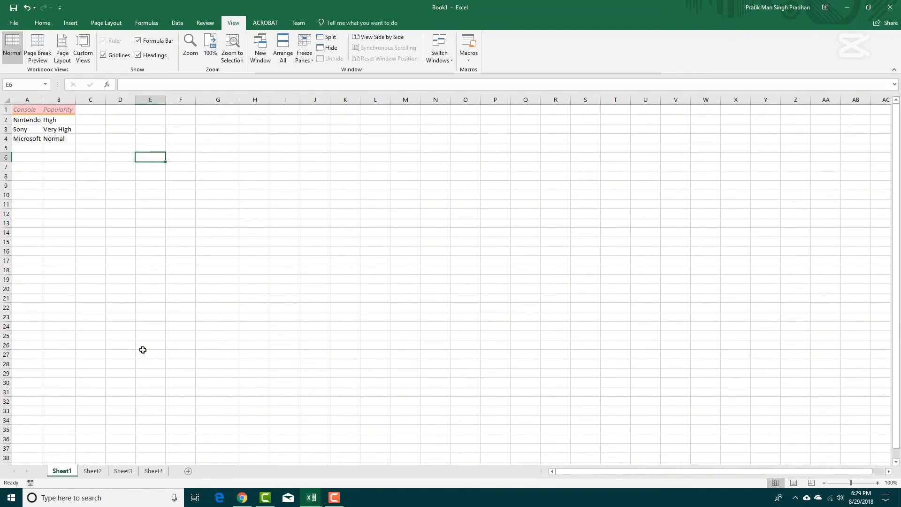
{"action": "mouse_move", "coordinate": [851, 483]}
{"action": "left_mouse_down"}
{"action": "mouse_move", "coordinate": [862, 482]}
{"action": "mouse_move", "coordinate": [847, 483]}
{"action": "left_mouse_up"}
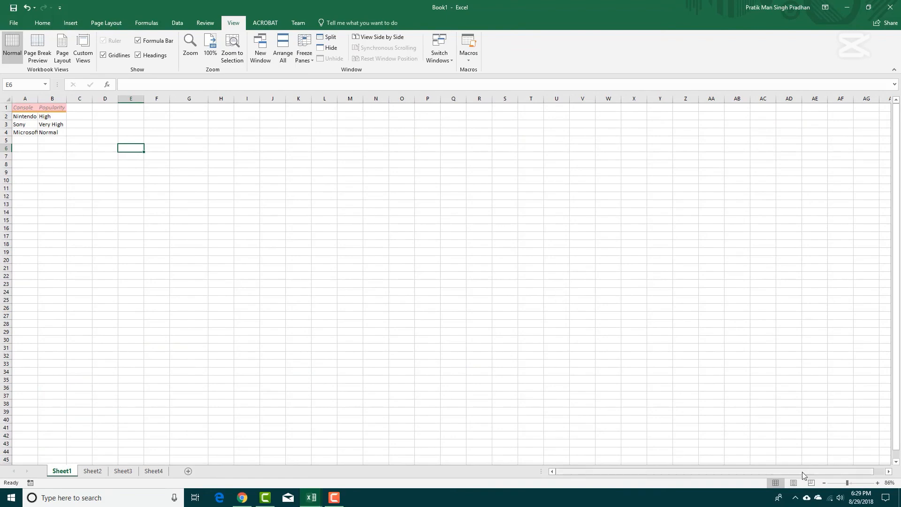
{"action": "left_click", "coordinate": [242, 179]}
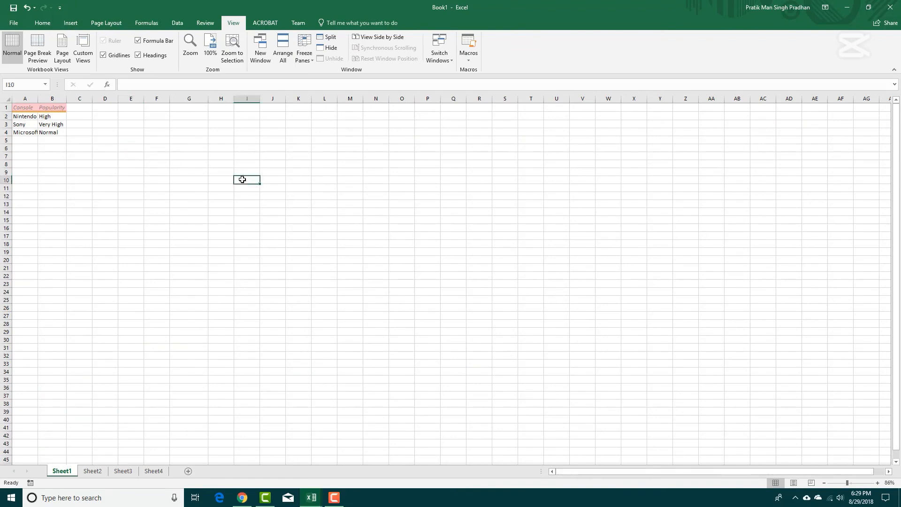